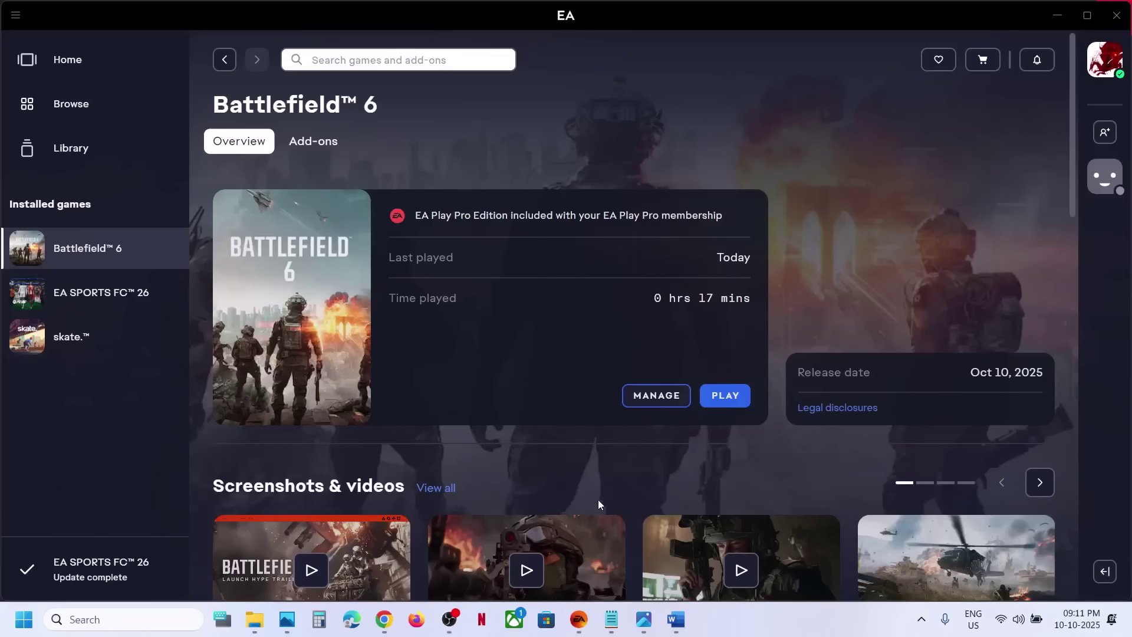
Bring up the Battlefield 6 'SecureBoot is not enabled' screenshot in Photos and zoom into the error.
click(646, 618)
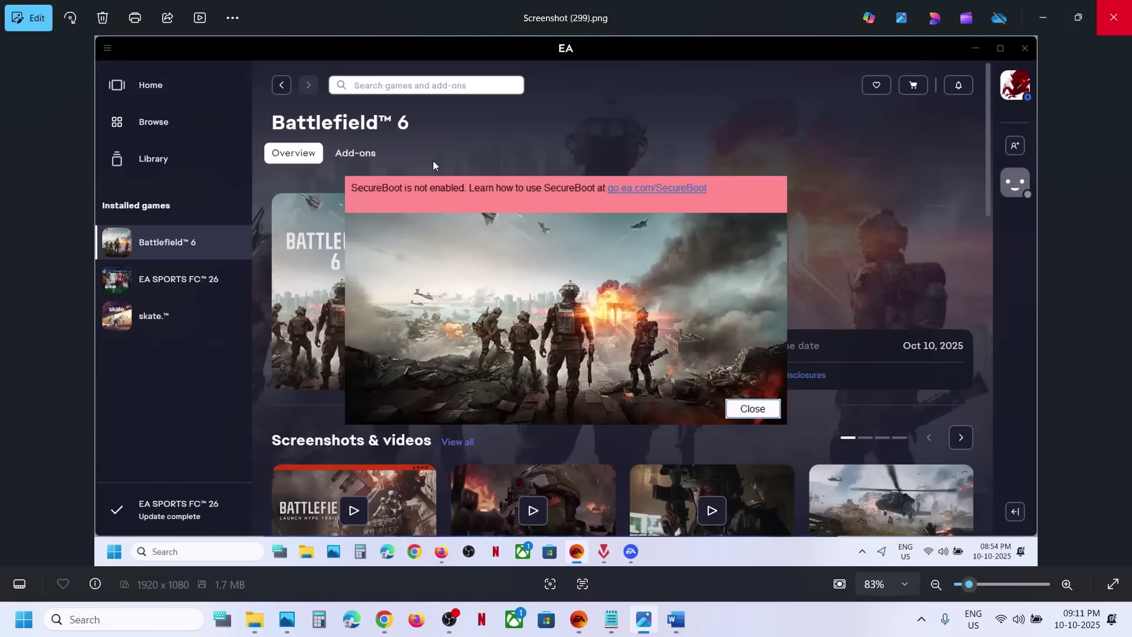
scroll(433, 161, up, 3)
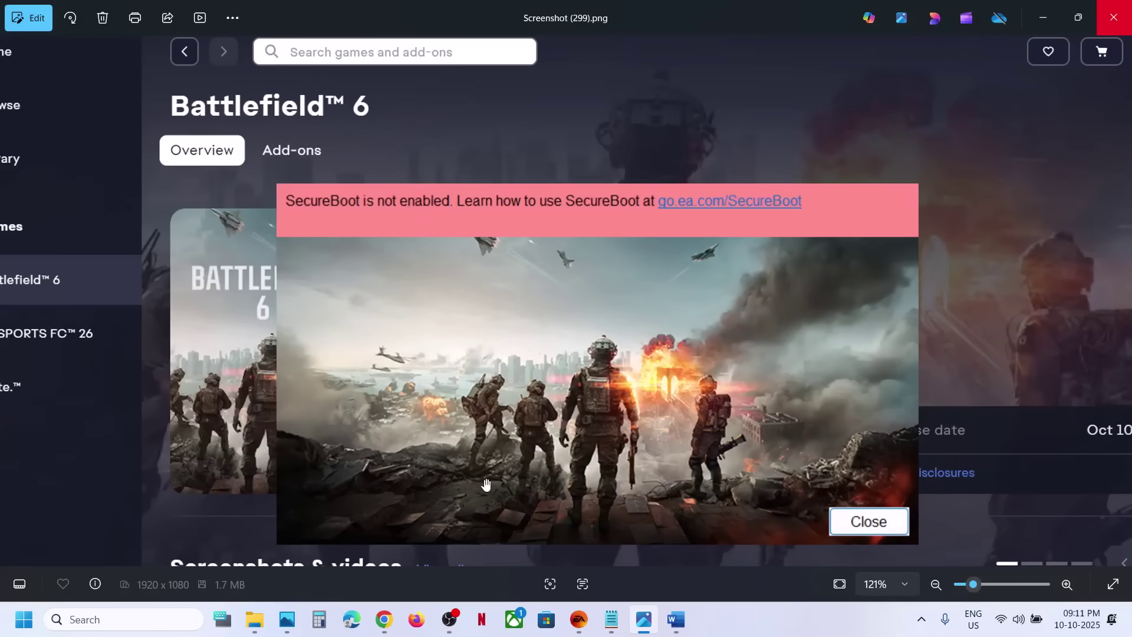
mouse_move(683, 627)
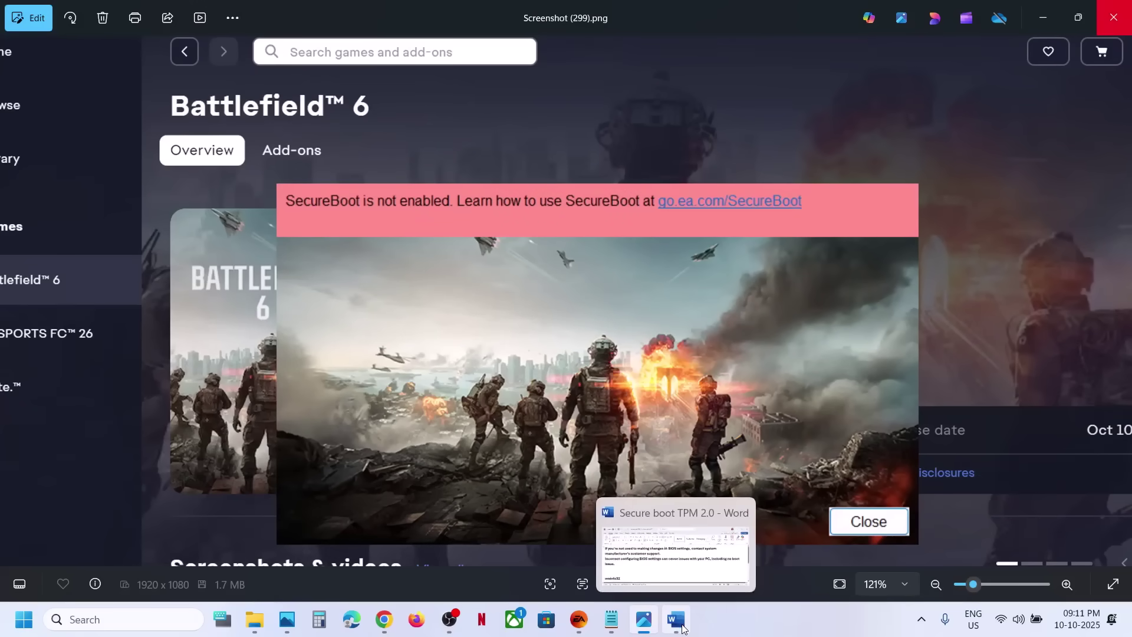
In the Word notes, highlight the BIOS caution and incorrect-settings warning, then scroll to the msinfo32 and tpm.msc lines.
click(676, 621)
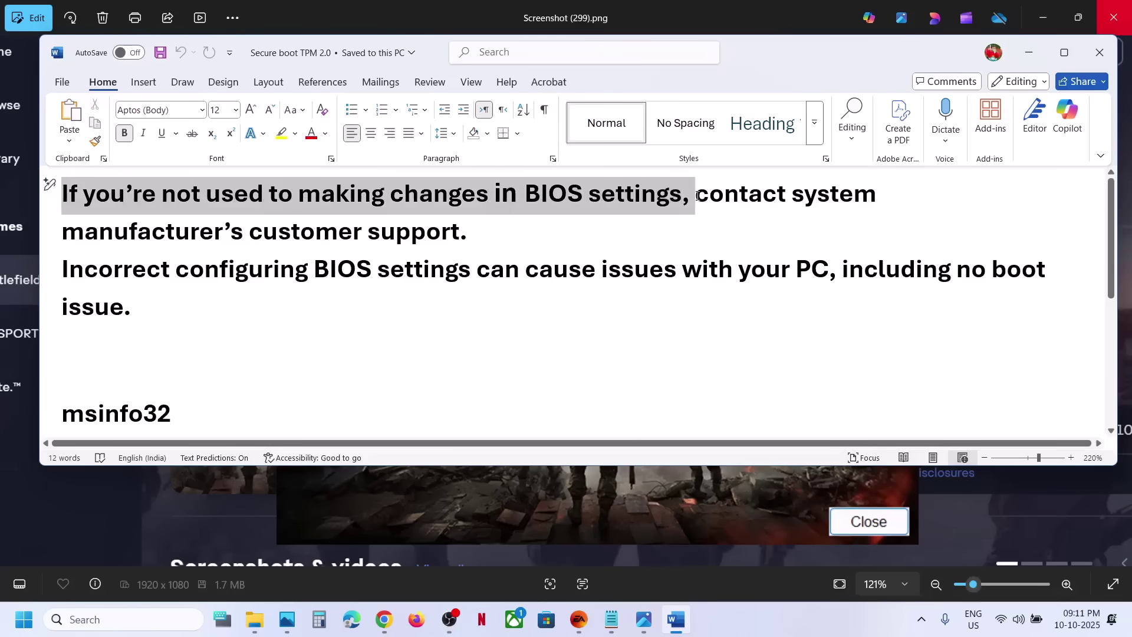
drag(697, 196, 251, 221)
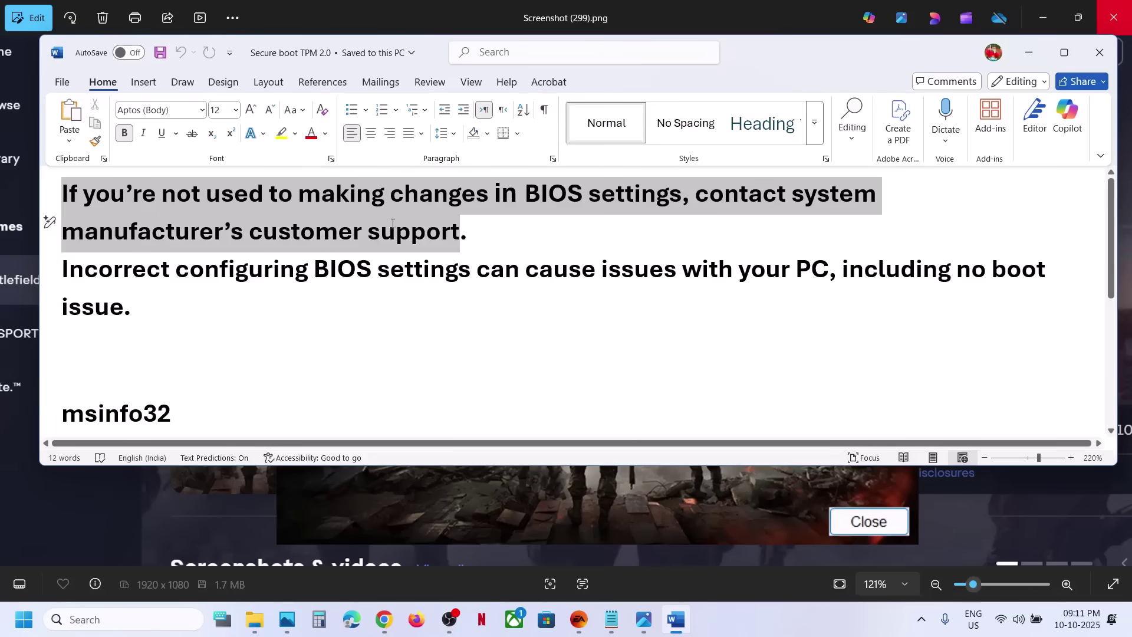
drag(442, 229, 444, 229)
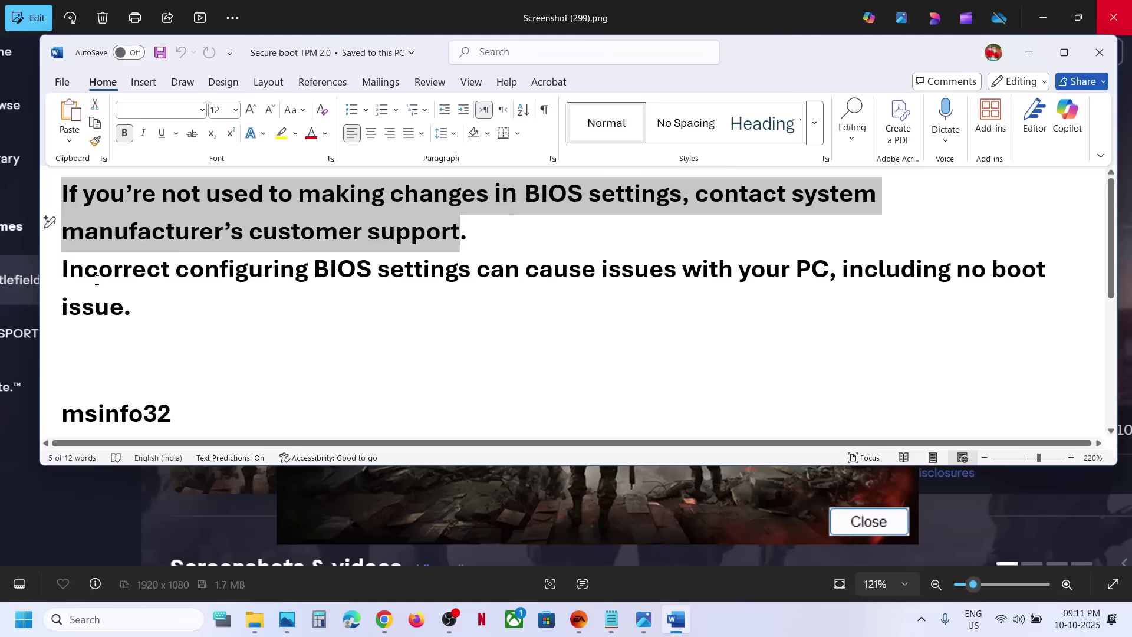
drag(90, 276, 353, 263)
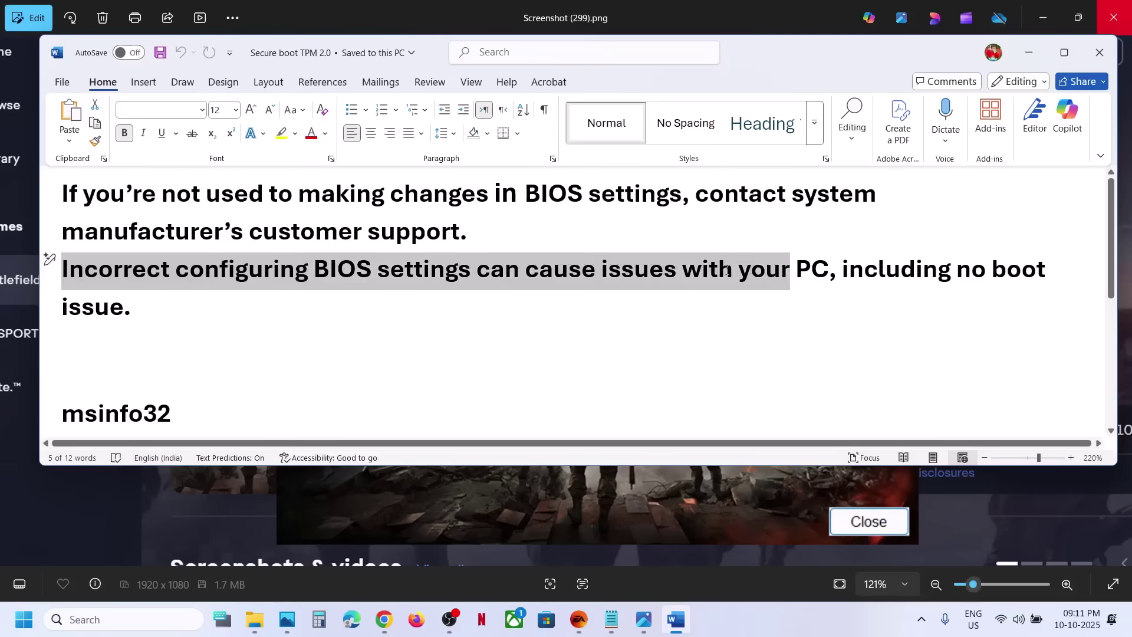
drag(727, 271, 356, 306)
scroll(349, 308, down, 3)
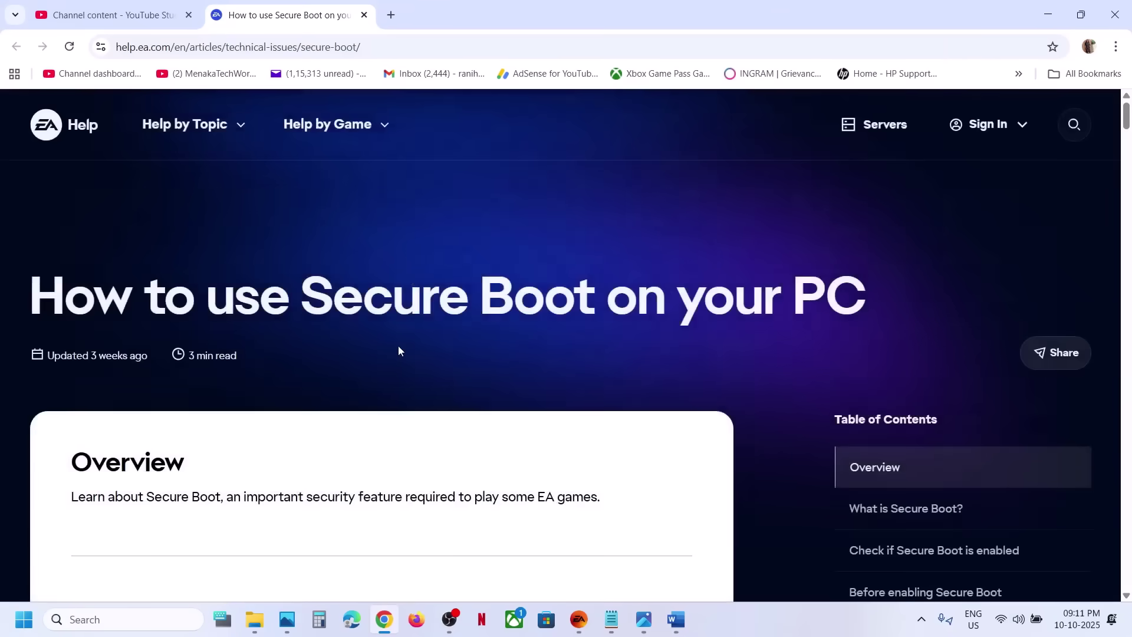
Open Microsoft's 'Windows 11 and Secure Boot' article in a new Chrome tab from the notes' support link.
scroll(399, 351, down, 5)
scroll(216, 326, up, 4)
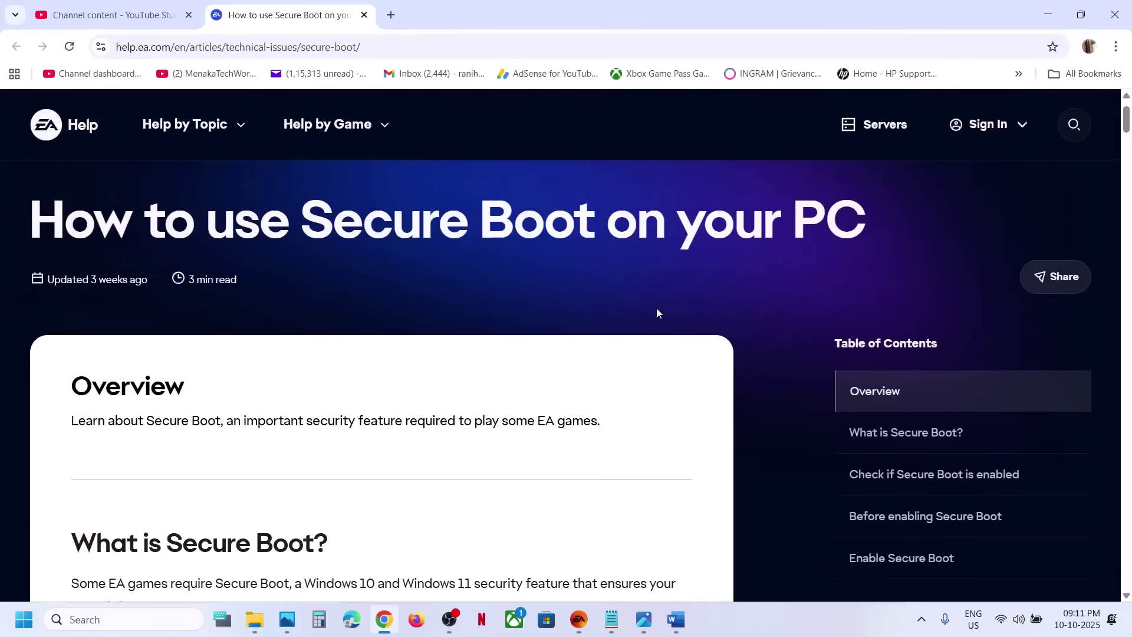
click(677, 621)
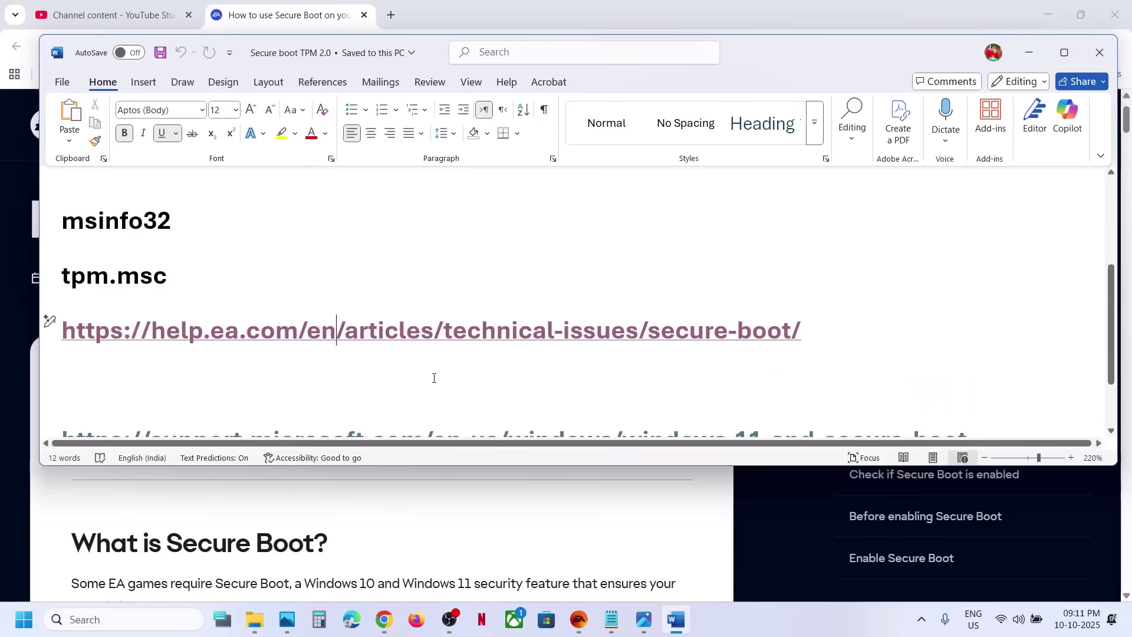
scroll(434, 379, down, 2)
ctrl+click(406, 354)
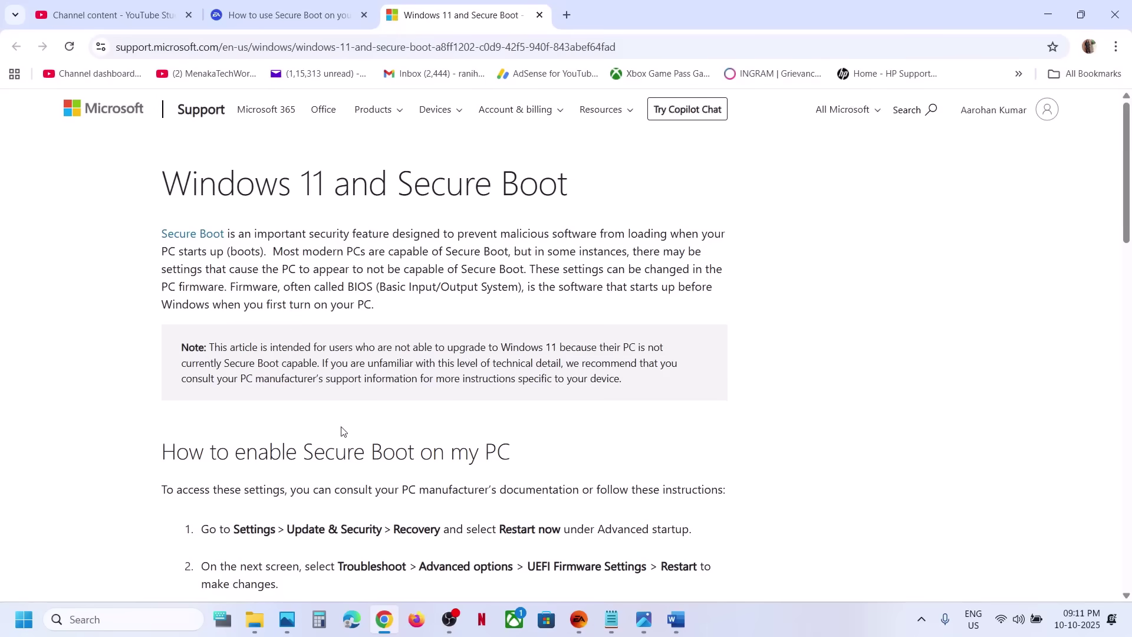
scroll(342, 431, down, 2)
scroll(500, 329, down, 4)
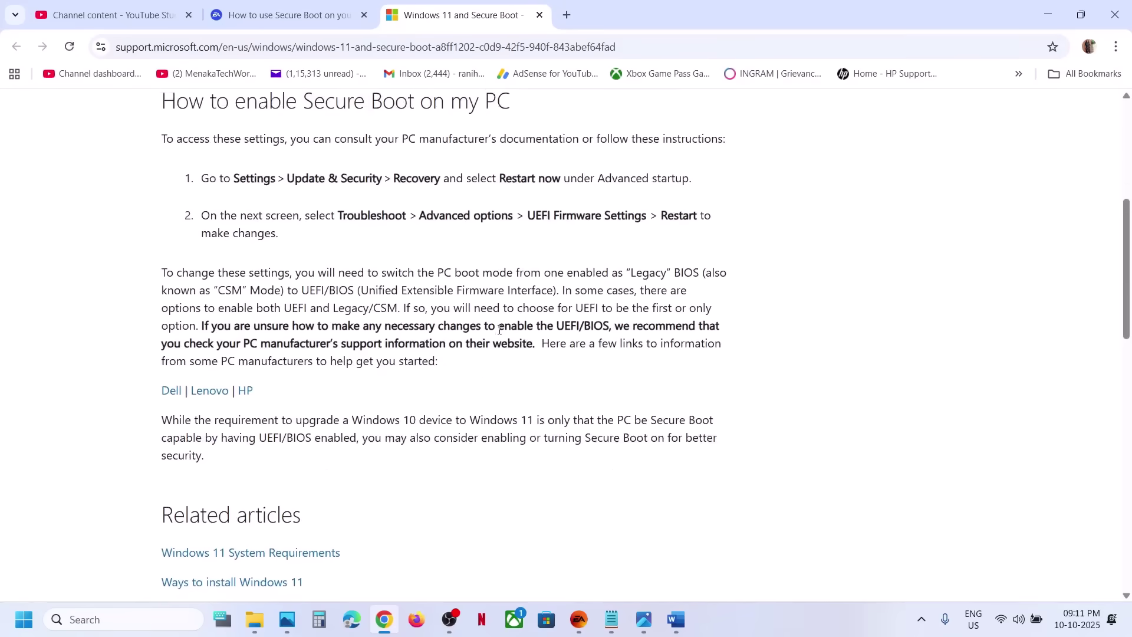
Return to the Word notes document and scroll through it.
click(677, 621)
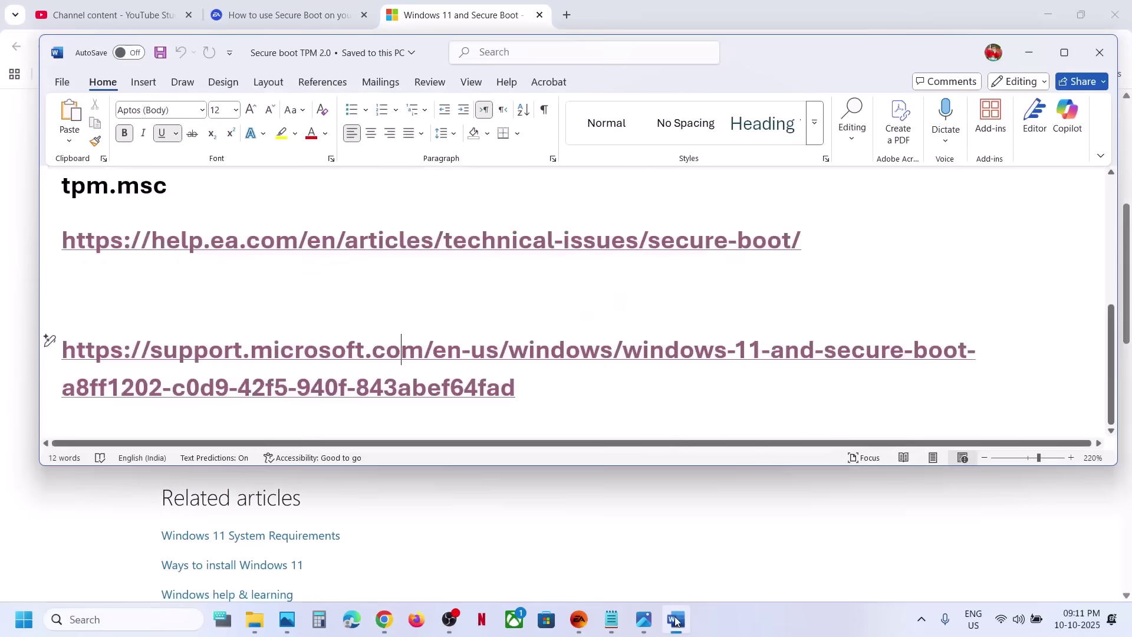
scroll(380, 321, up, 5)
scroll(172, 347, down, 2)
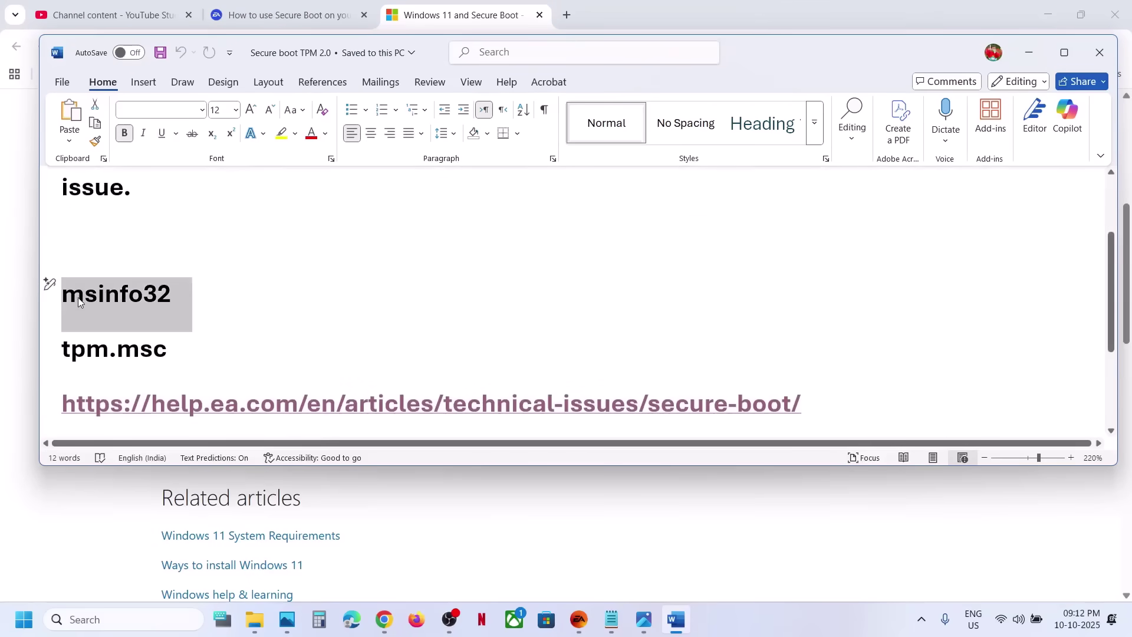
double_click(78, 297)
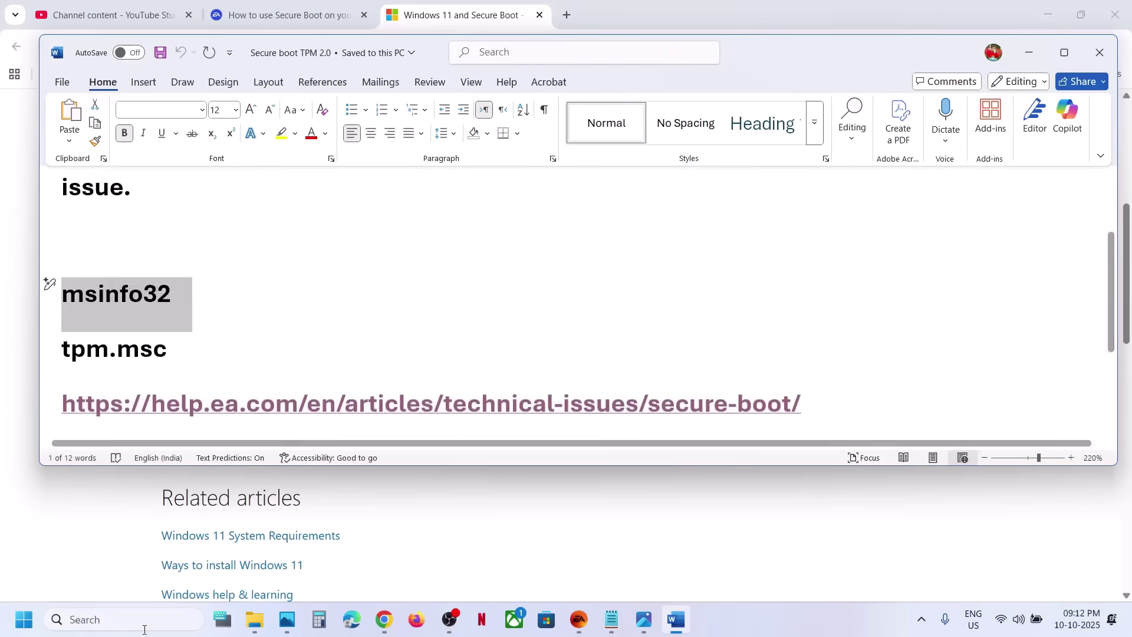
click(116, 616)
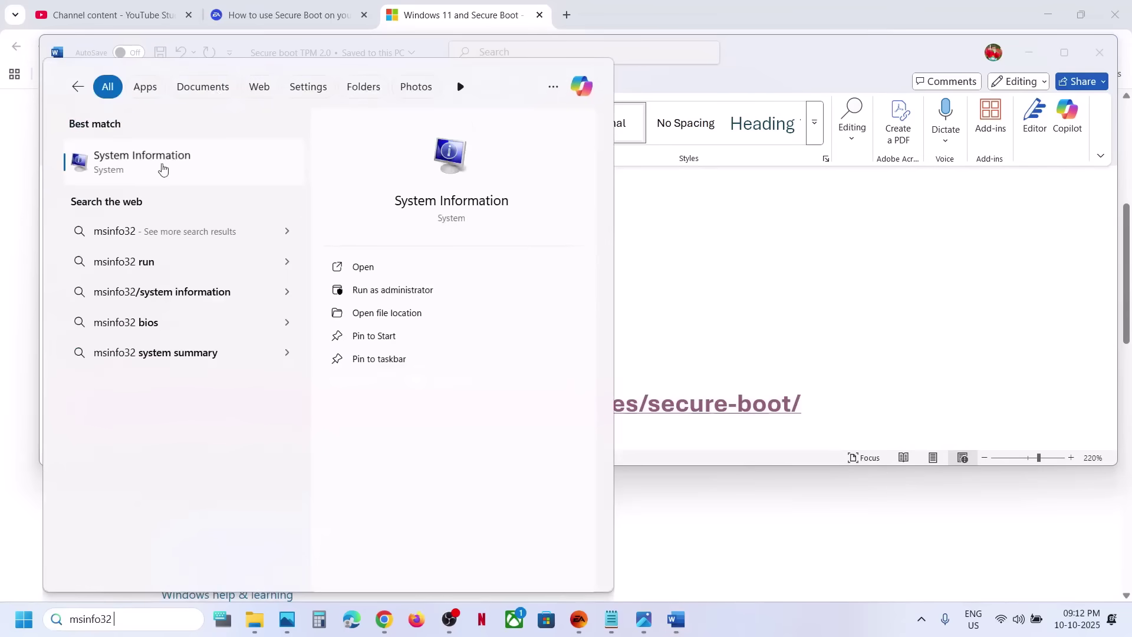
click(140, 172)
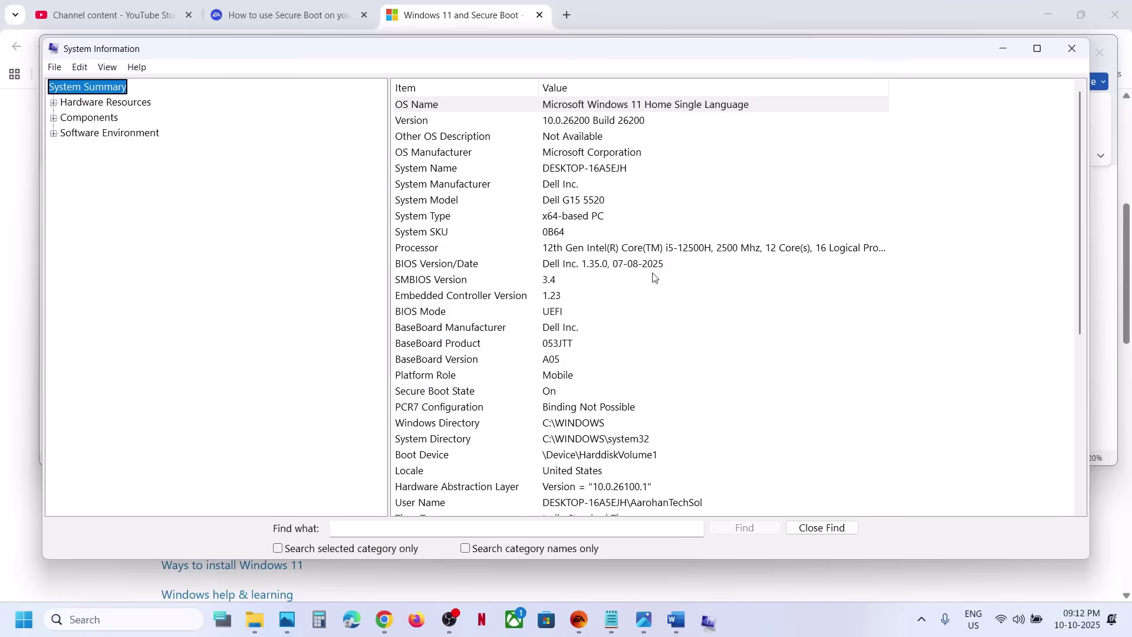
click(541, 395)
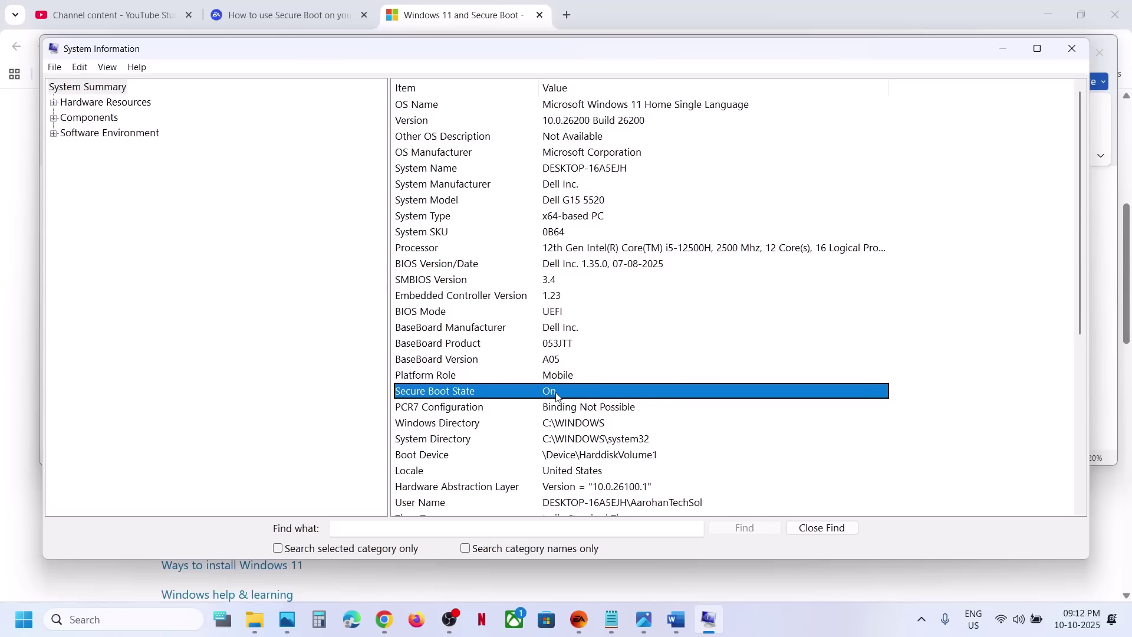
click(1071, 50)
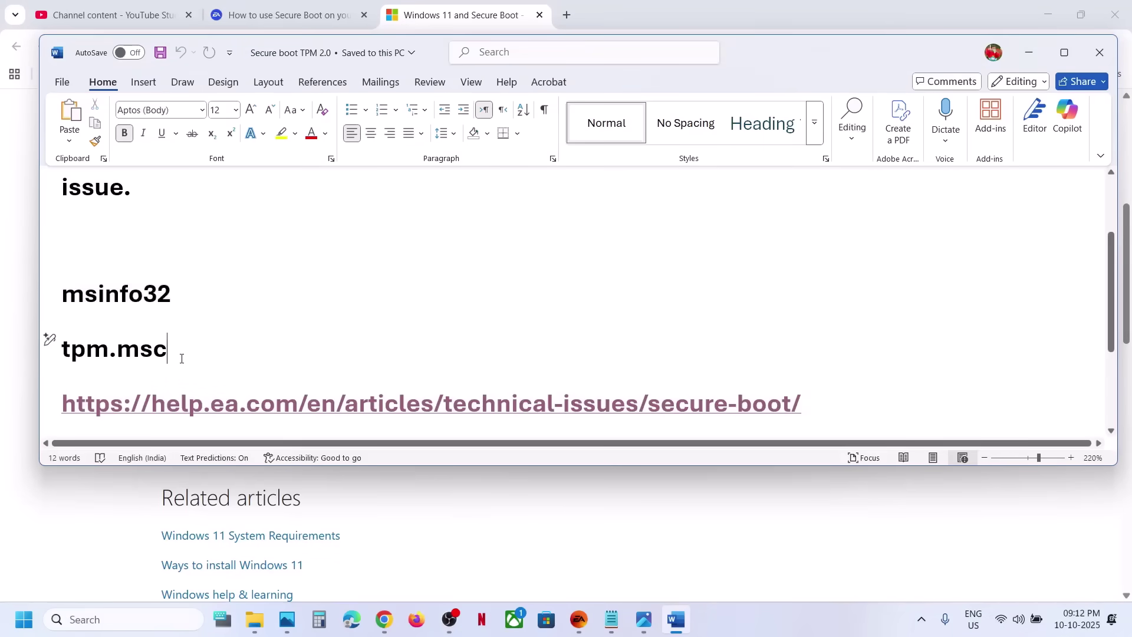
Launch tpm.msc from Windows search, see 'Compatible TPM cannot be found', then minimize the console.
click(112, 619)
text(tpm.msc)
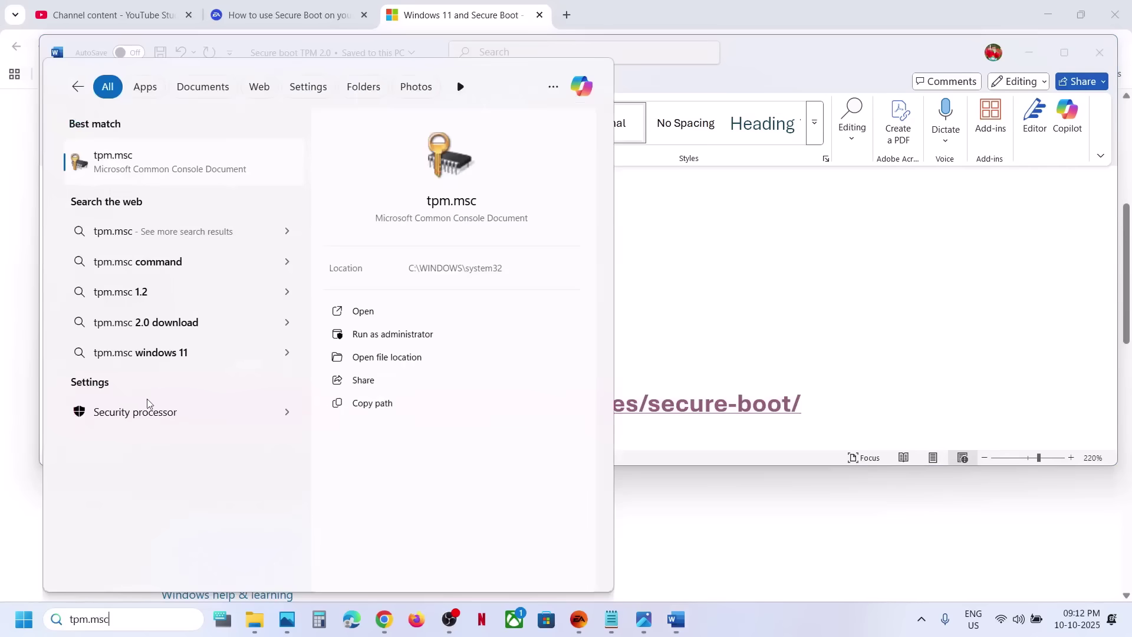
click(152, 156)
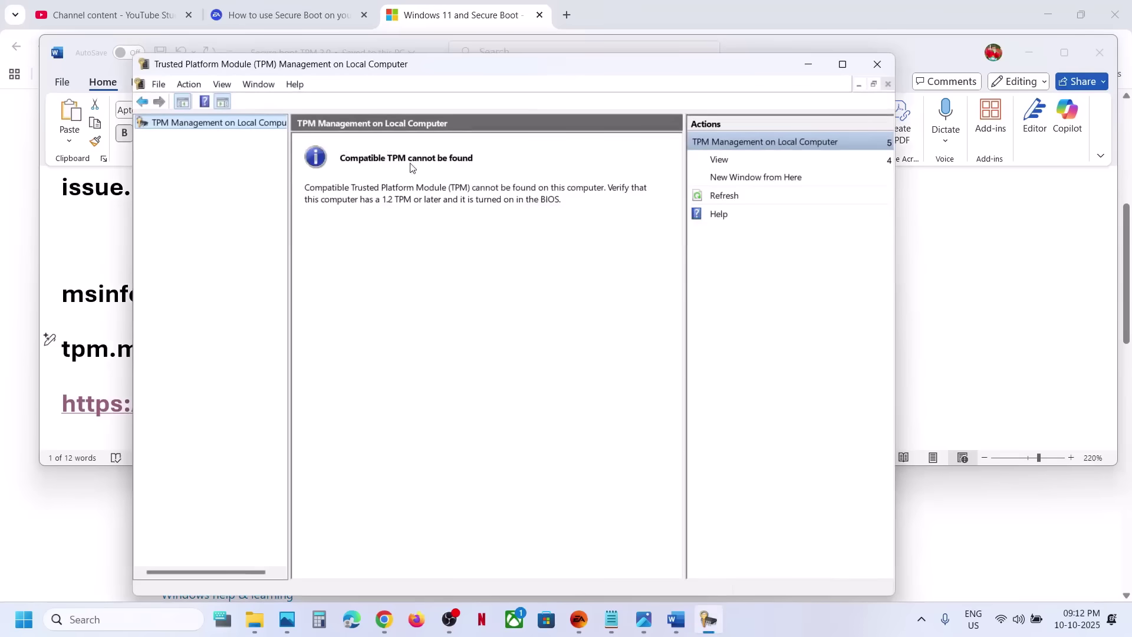
click(808, 66)
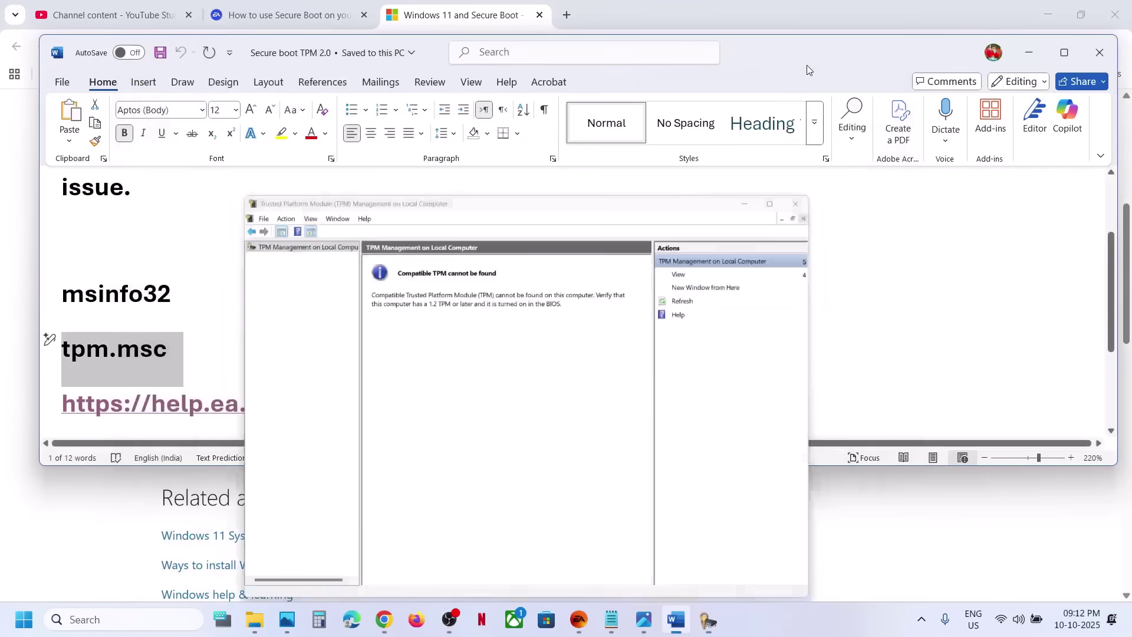
Open Settings and go through Windows Update advanced options to the Recovery page.
scroll(360, 298, up, 3)
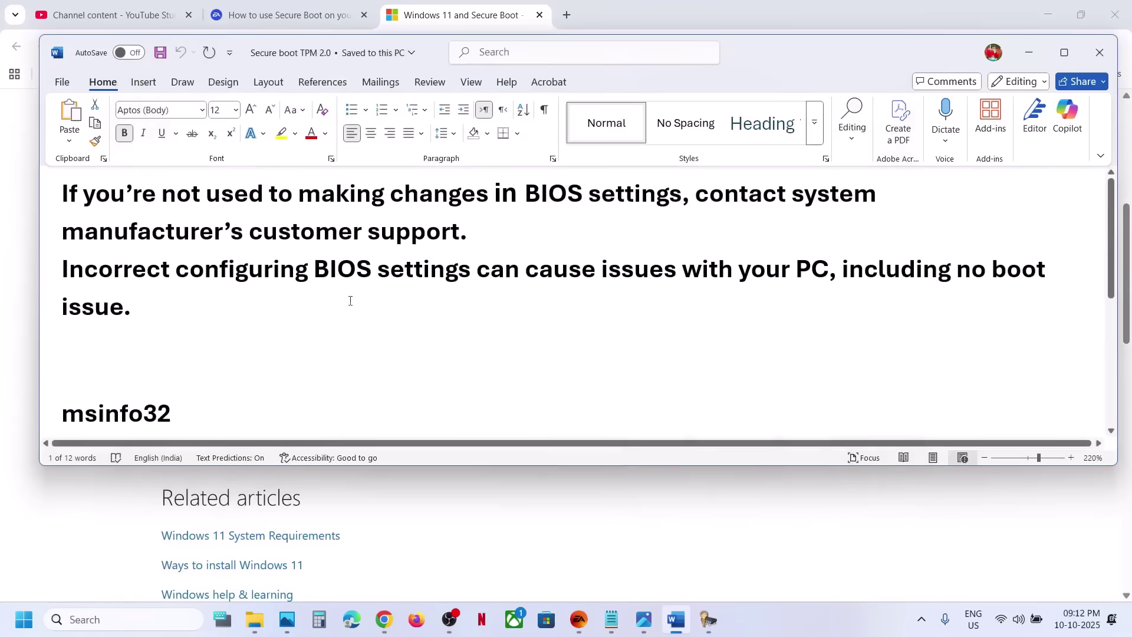
key(super+i)
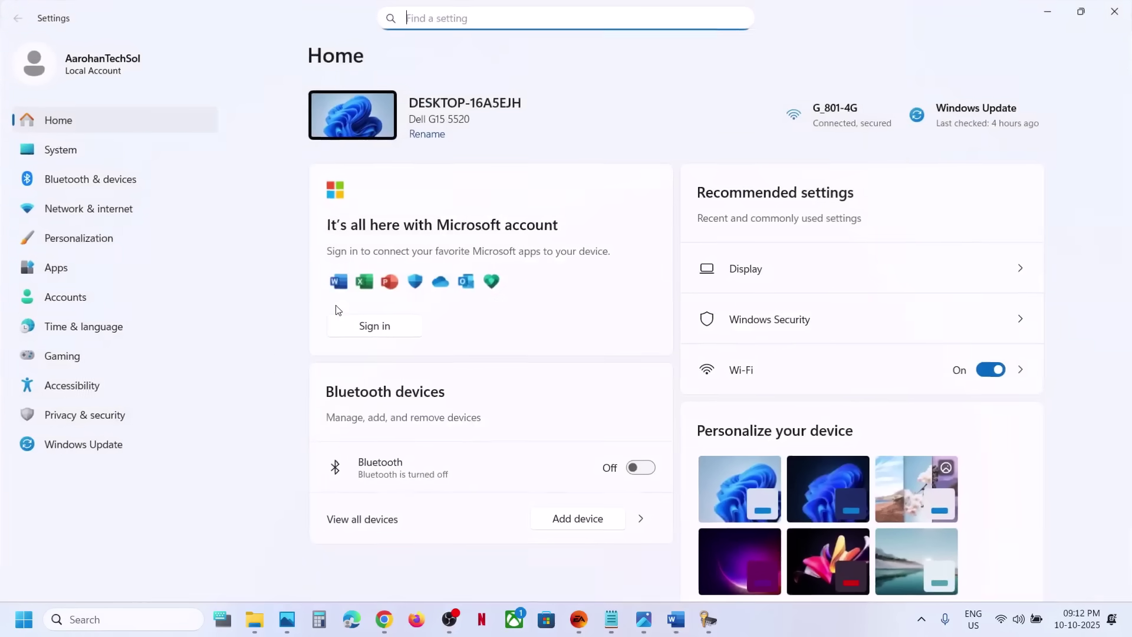
click(97, 443)
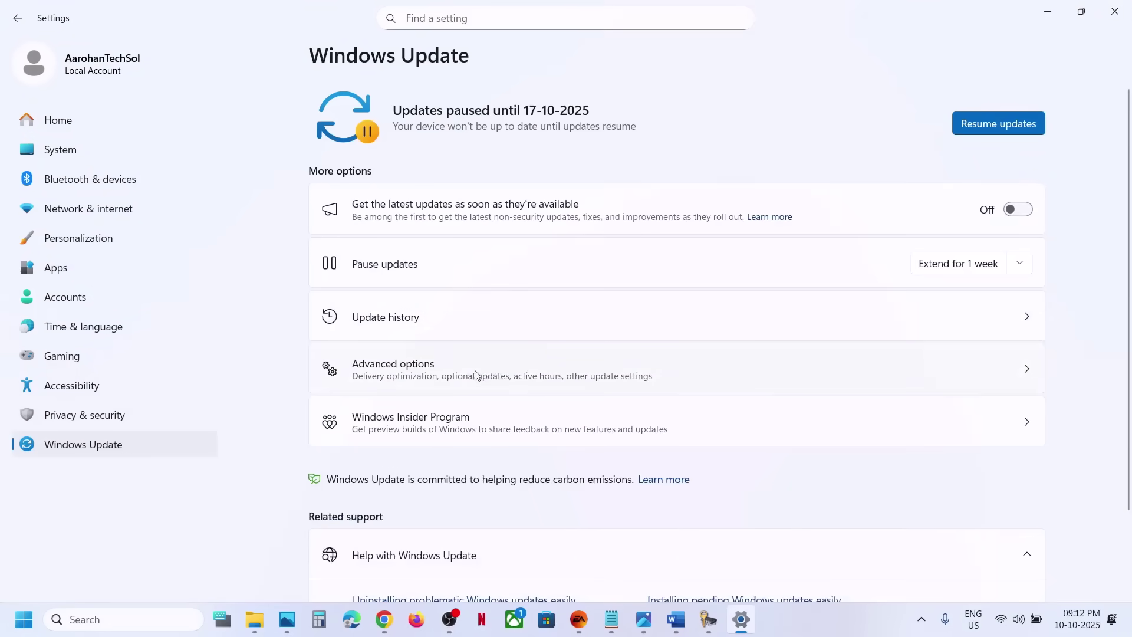
click(470, 377)
scroll(529, 400, down, 2)
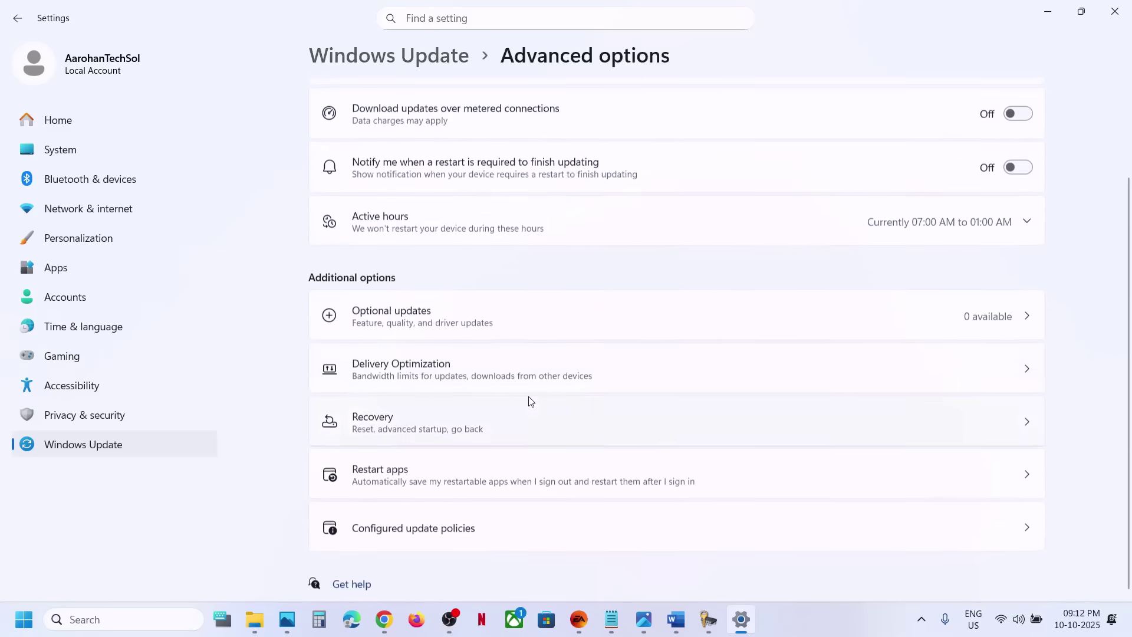
click(435, 435)
scroll(614, 408, down, 2)
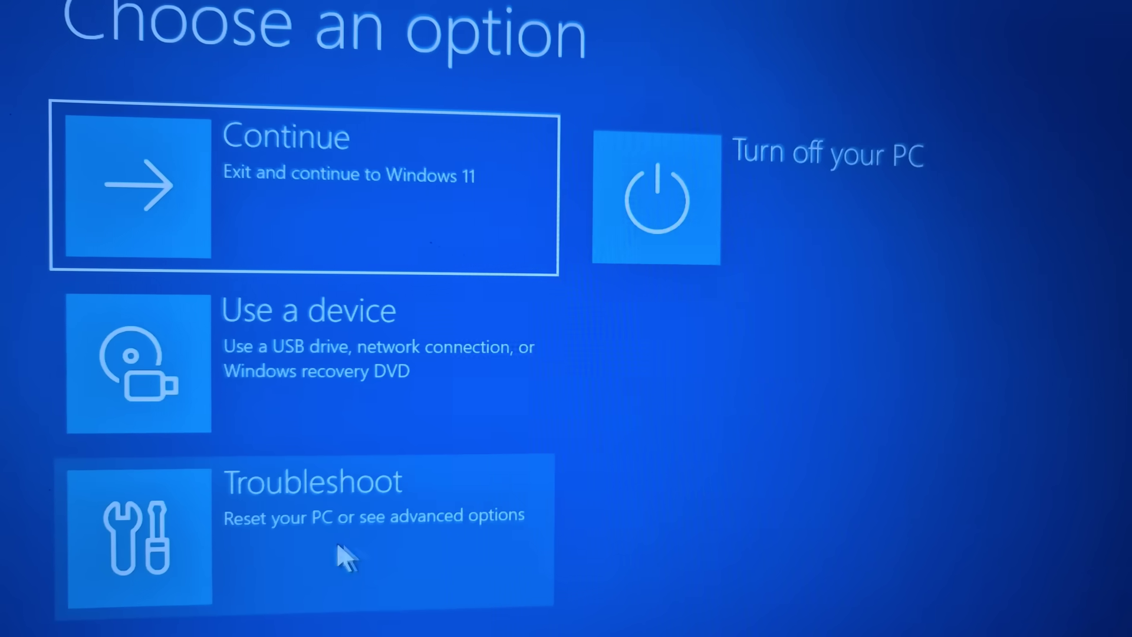
Choose Troubleshoot > Advanced options > UEFI Firmware Settings to restart into the Dell BIOS.
click(334, 546)
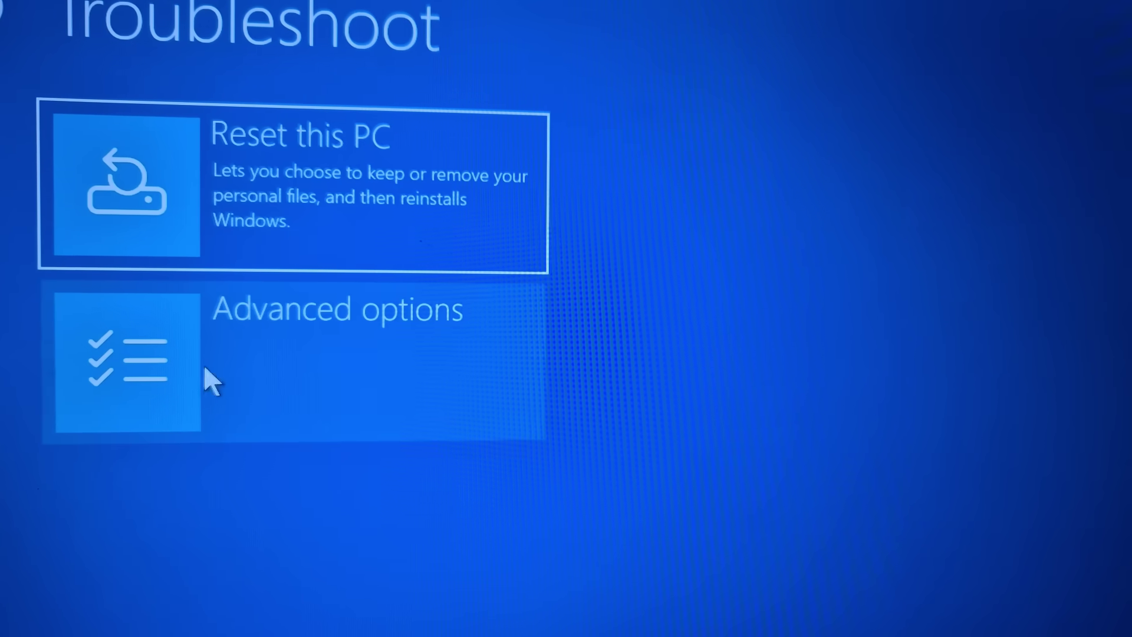
click(349, 343)
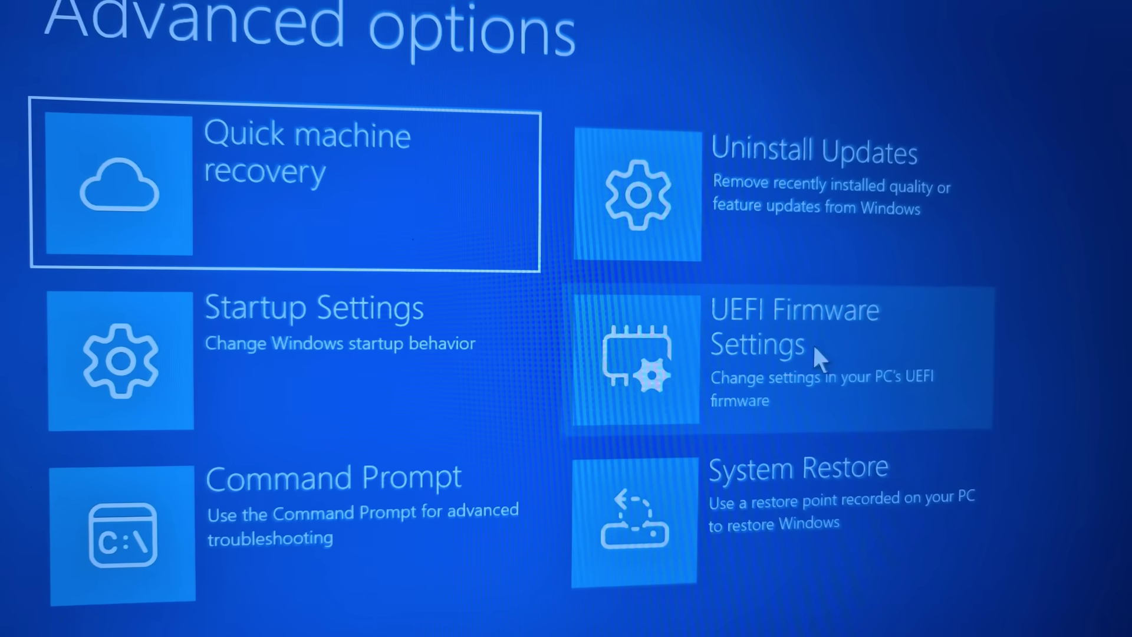
click(846, 345)
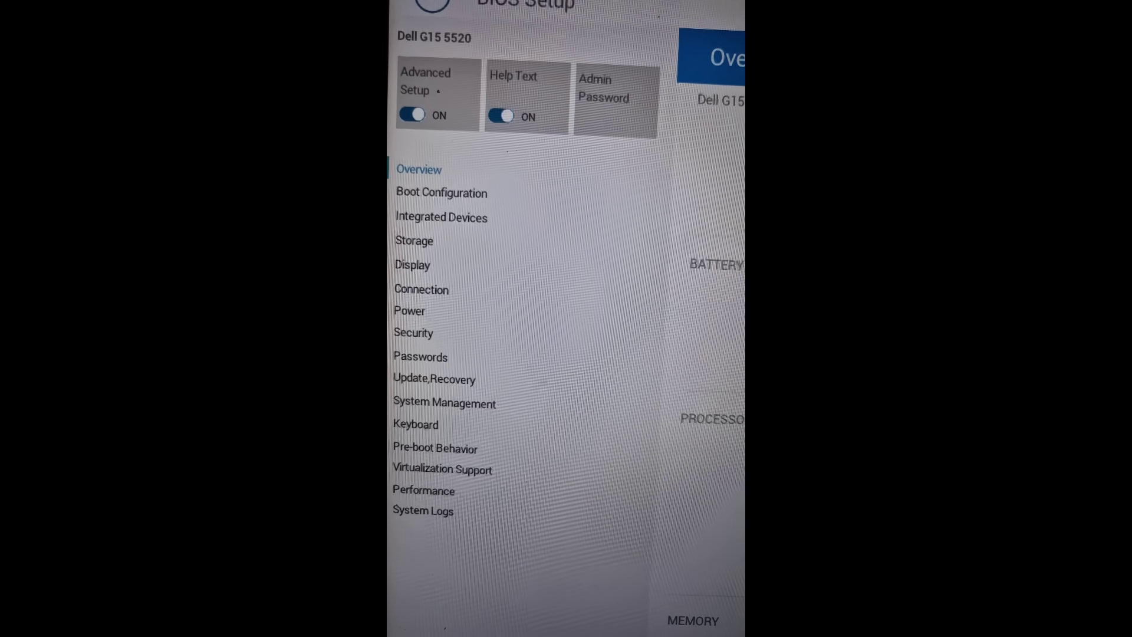
Under Boot Configuration, switch Enable Secure Boot to ON.
click(433, 192)
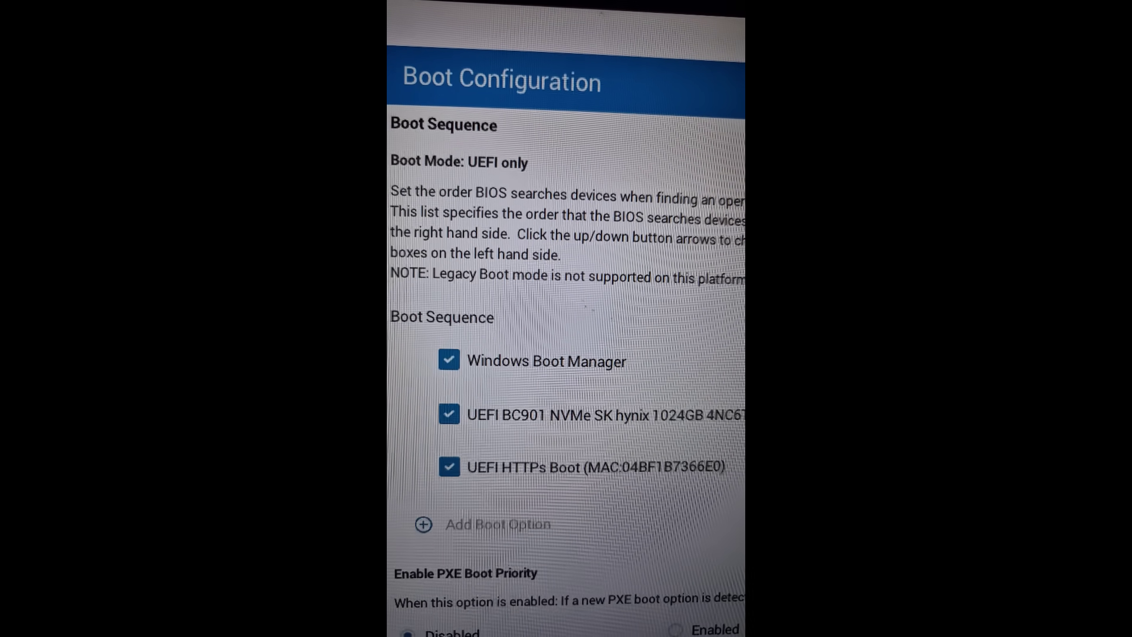
scroll(567, 354, down, 3)
scroll(566, 353, down, 3)
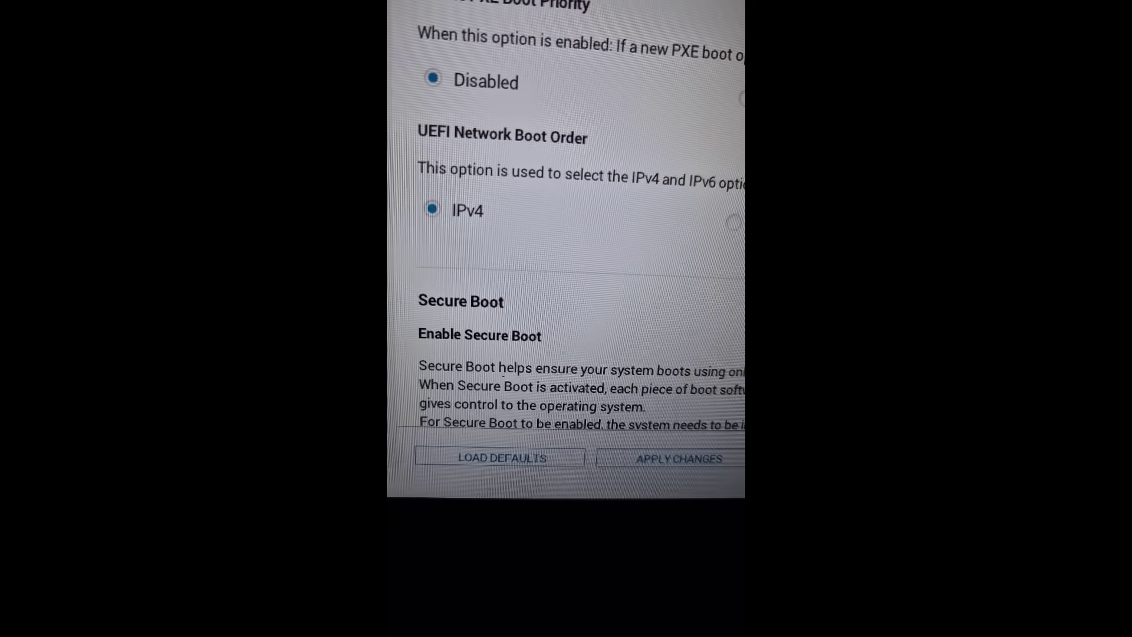
scroll(566, 266, down, 3)
scroll(566, 295, down, 5)
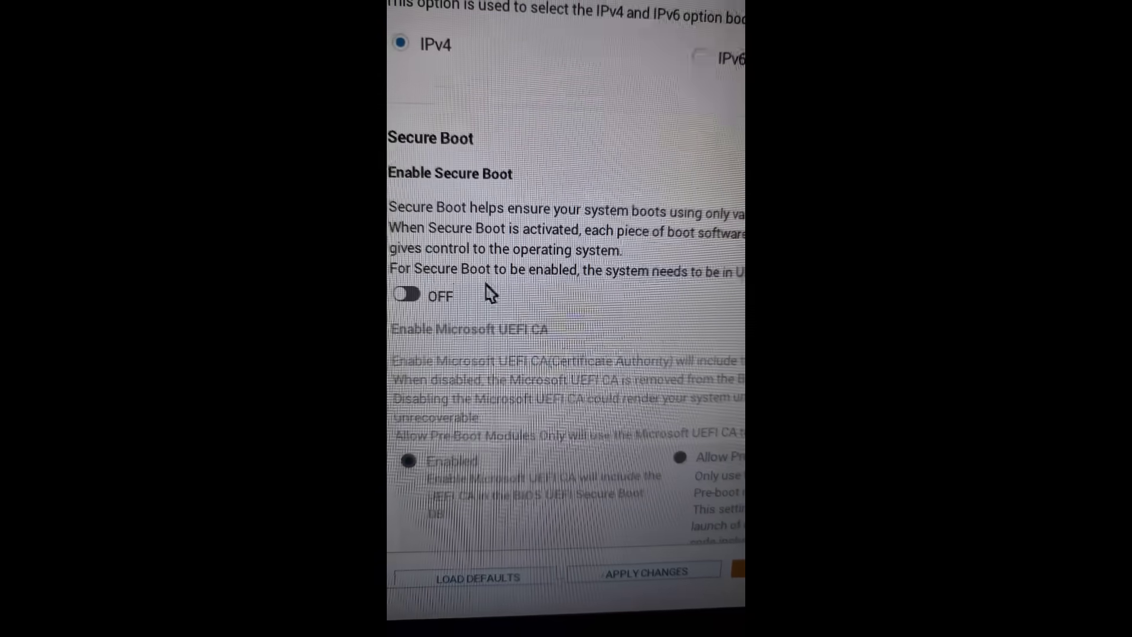
click(435, 299)
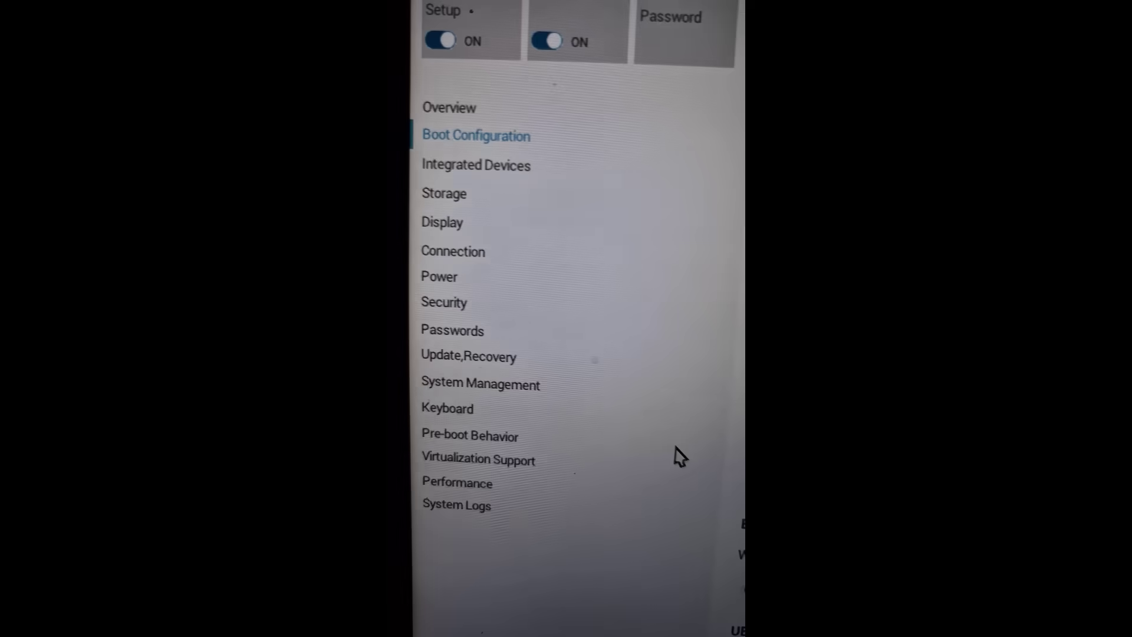
Under Security, switch Intel Platform Trust Technology from OFF to ON.
click(417, 302)
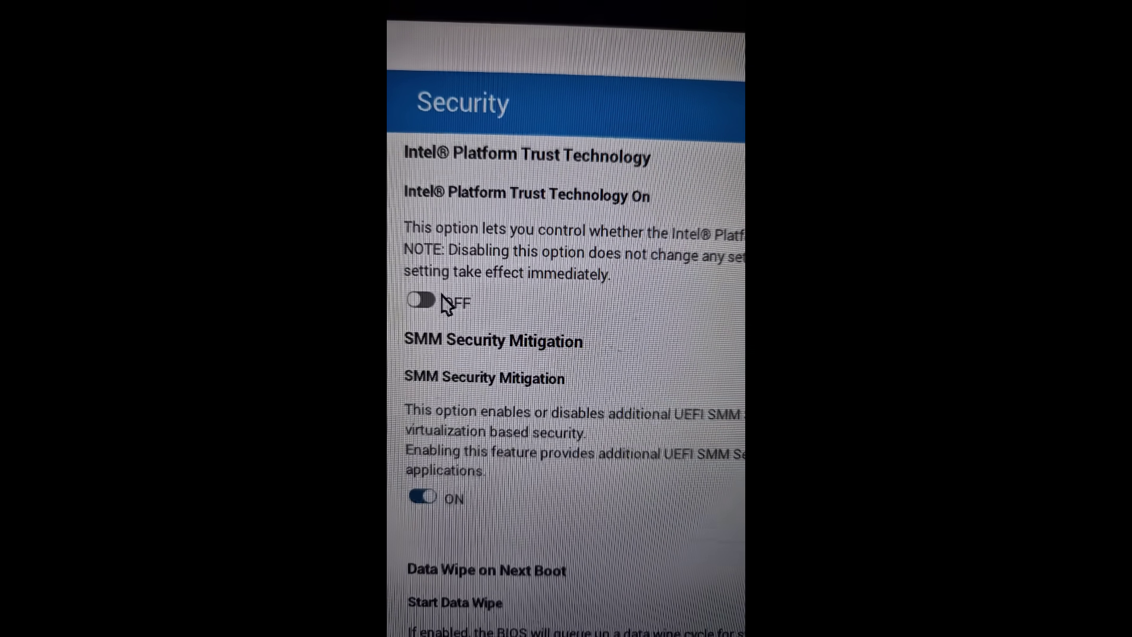
click(421, 301)
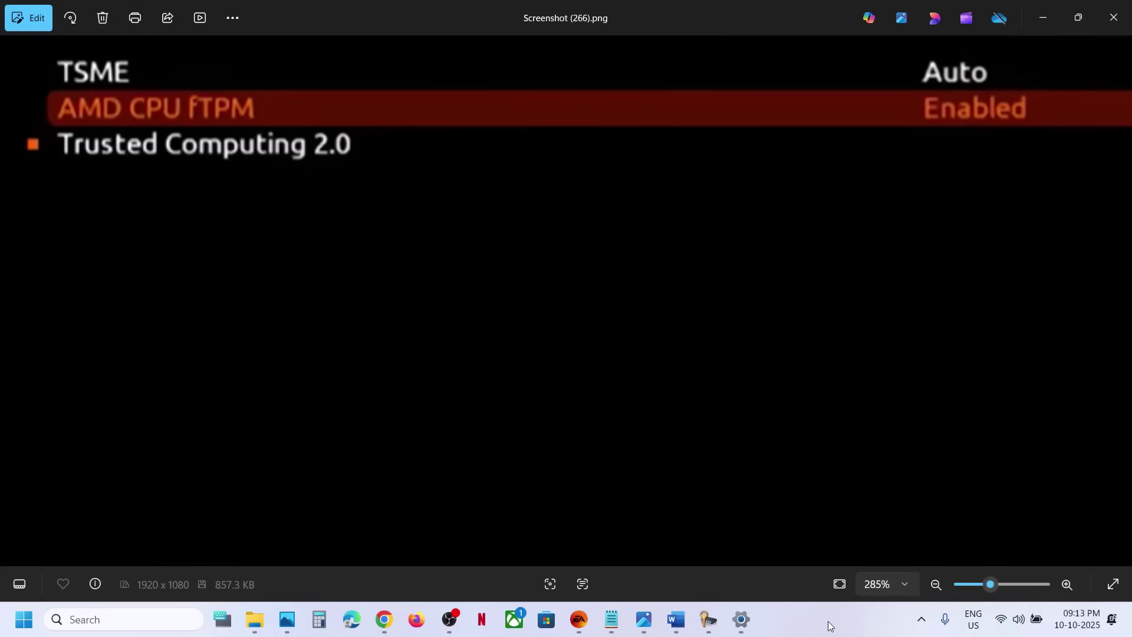
Check the EA app, then reopen Screenshot (299).png with the Secure Boot error in Photos.
key(alt+Tab)
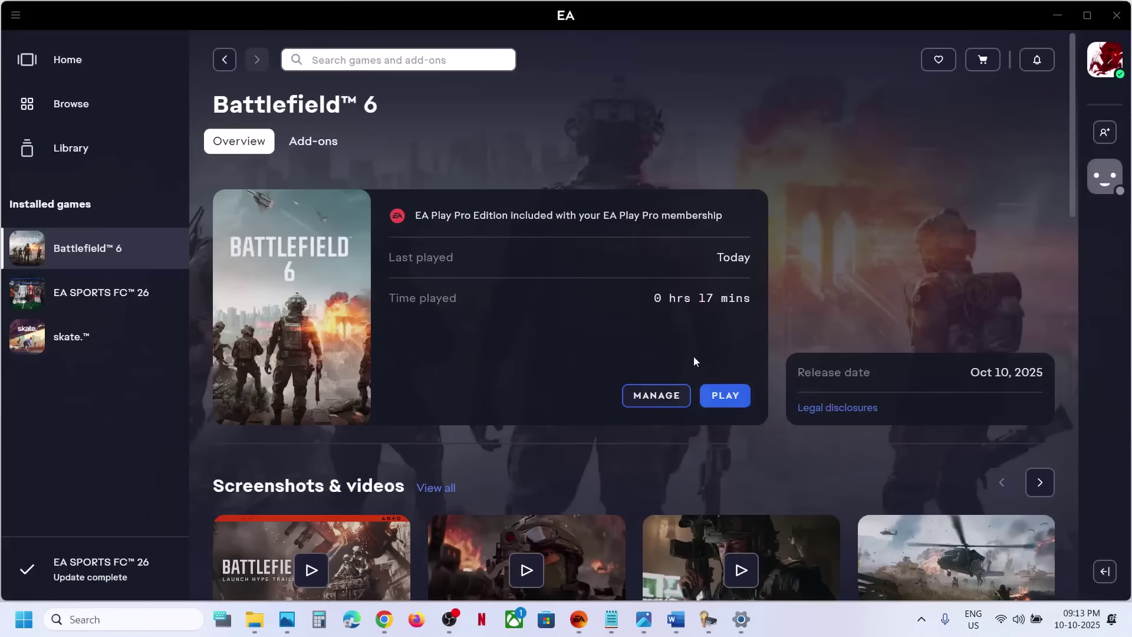
click(642, 622)
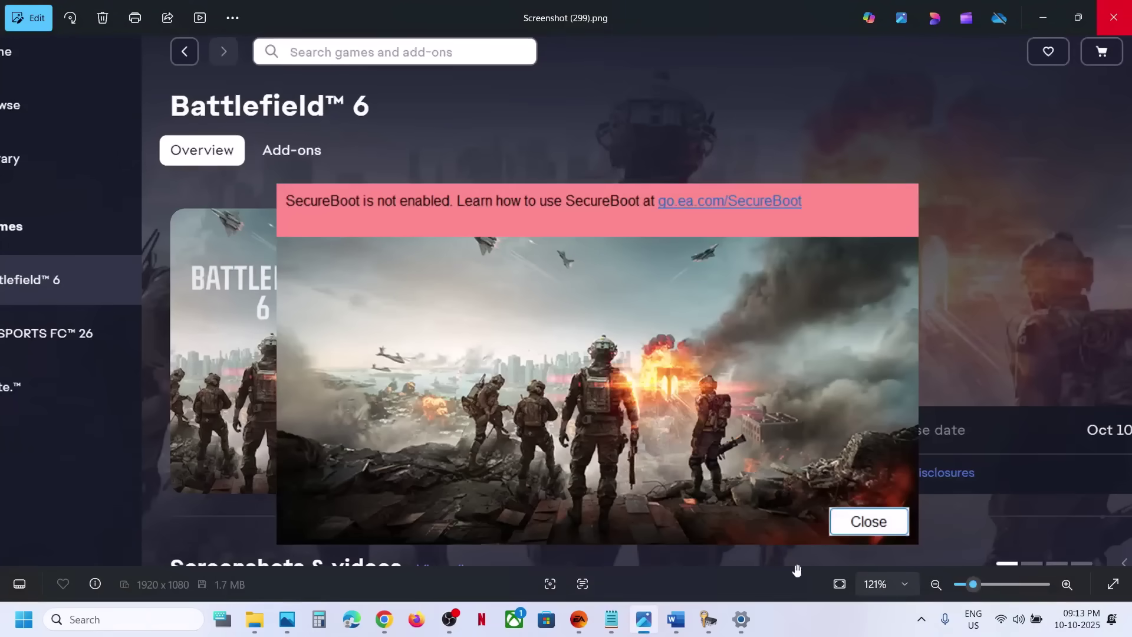
click(808, 635)
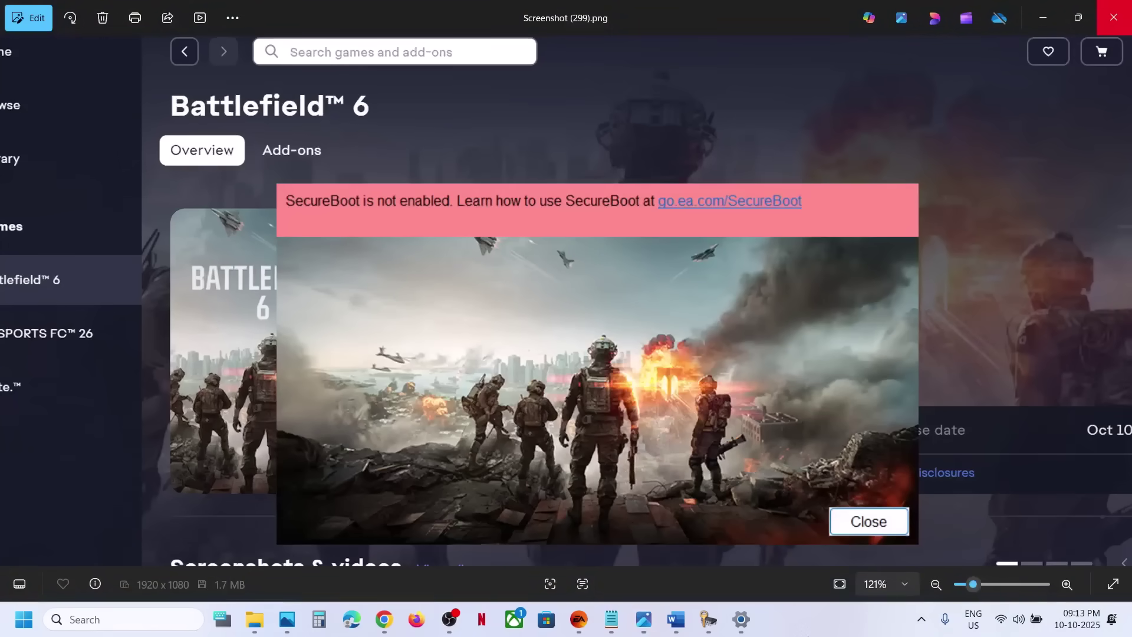